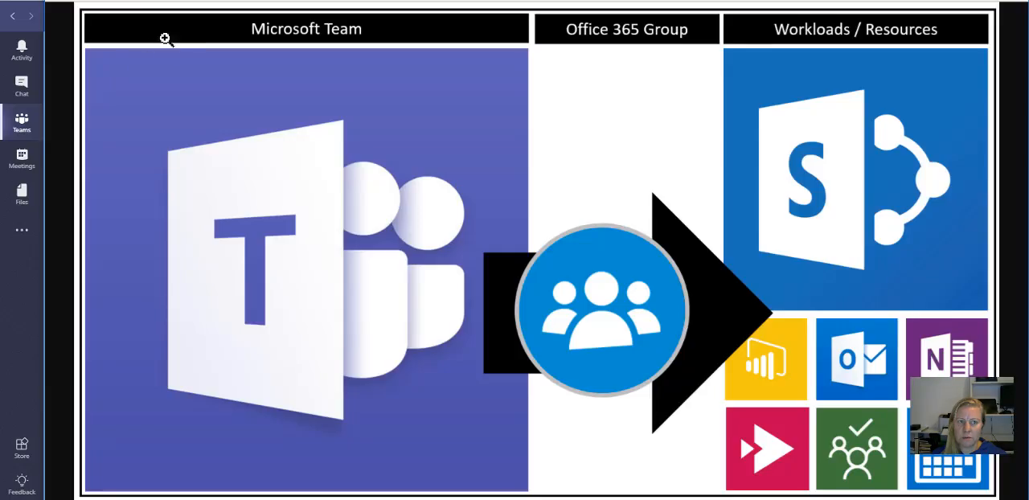
# Step: Open the management page of the TGS - EXCO team to view its members
pyautogui.click(33, 125)
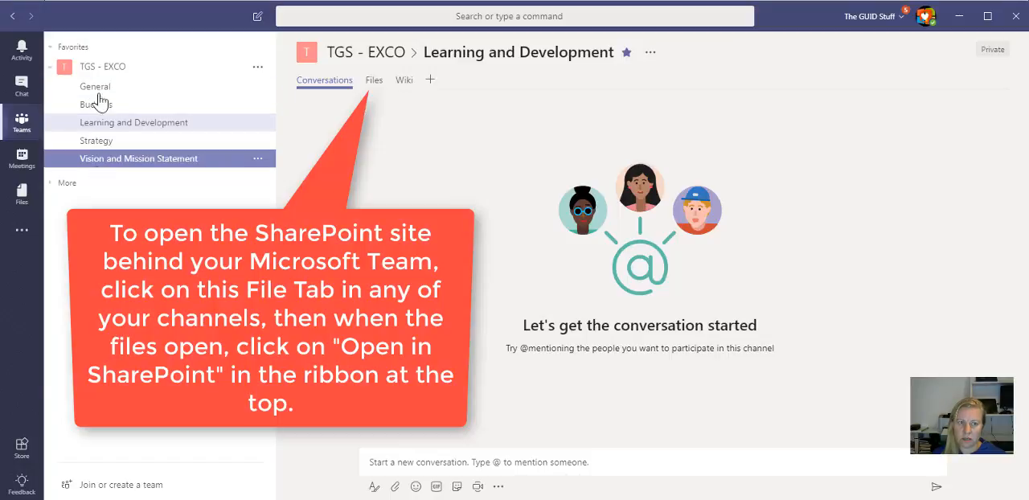
pyautogui.click(257, 68)
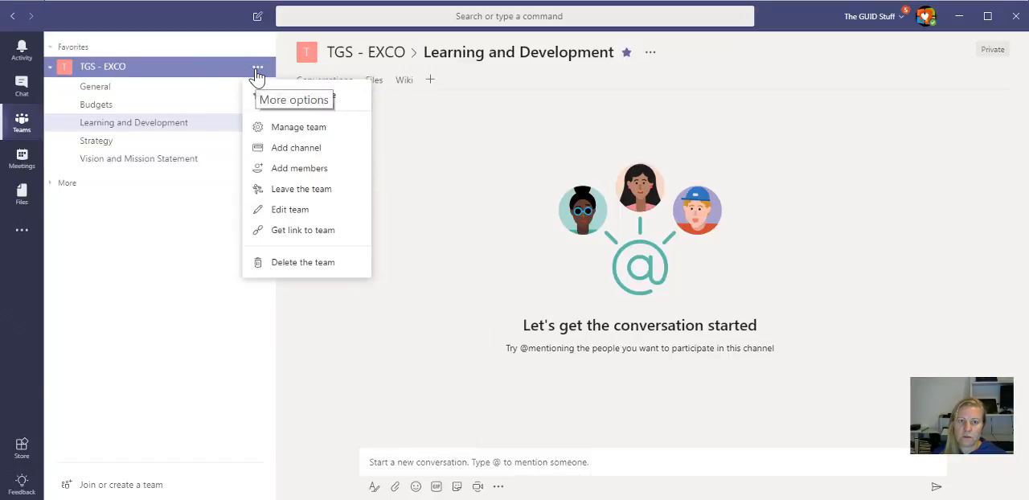
pyautogui.click(354, 134)
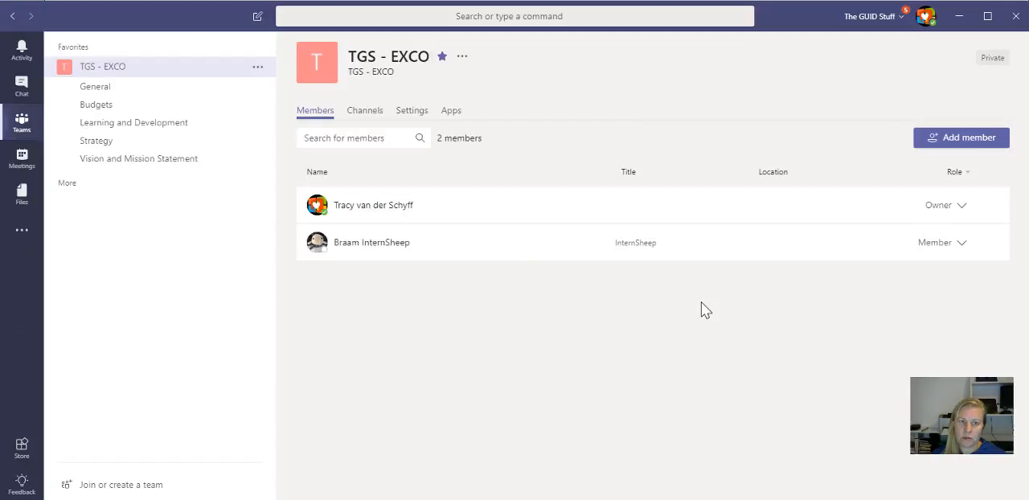
# Step: Open the team's General channel and look through the apps that can be added as tabs
pyautogui.click(245, 90)
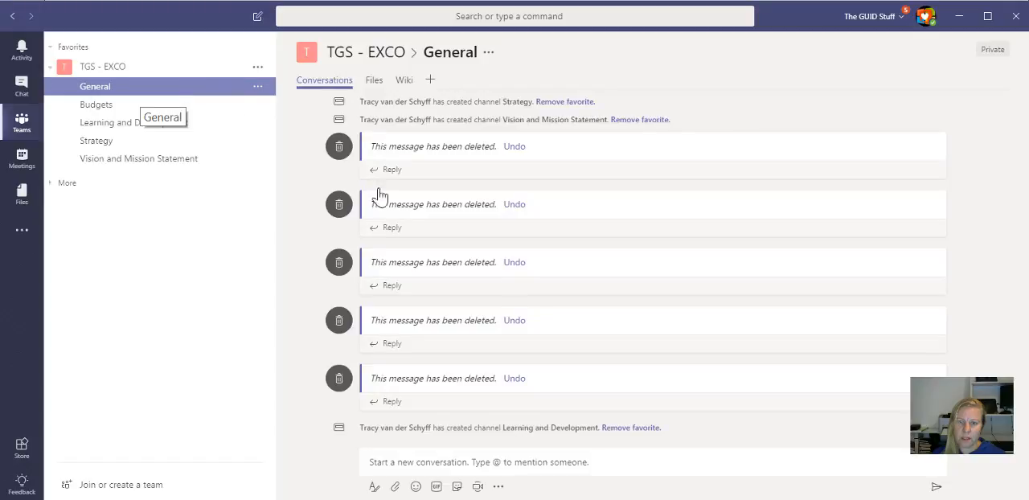
pyautogui.scroll(10, 510, 276)
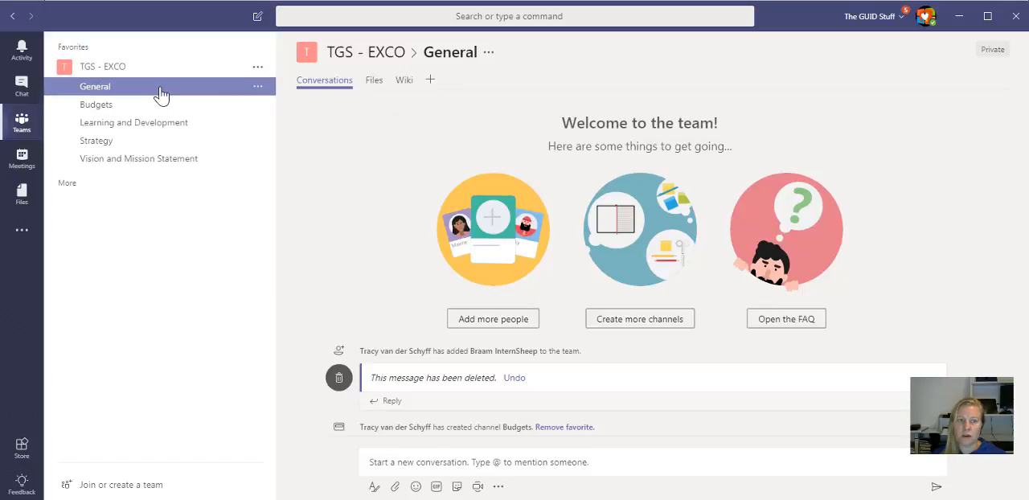
pyautogui.click(430, 83)
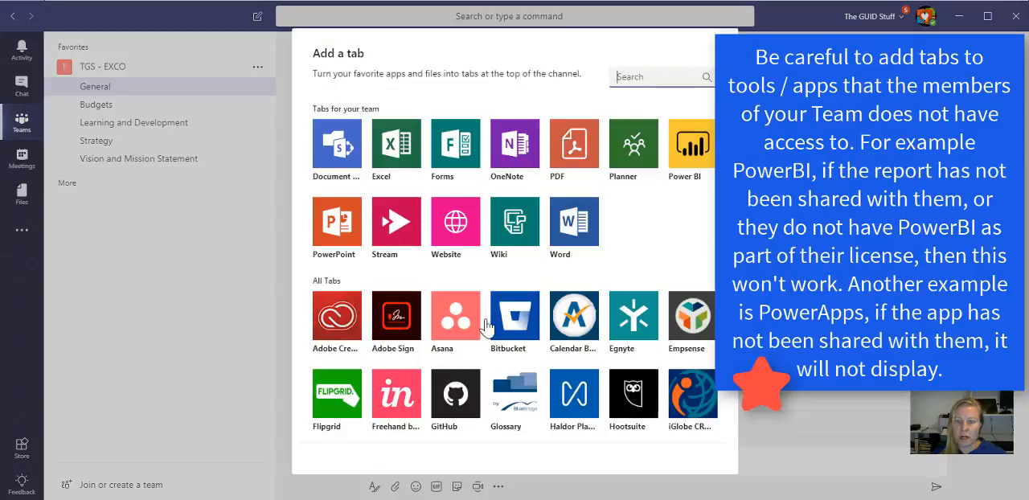
pyautogui.scroll(-5, 505, 318)
pyautogui.scroll(5, 505, 318)
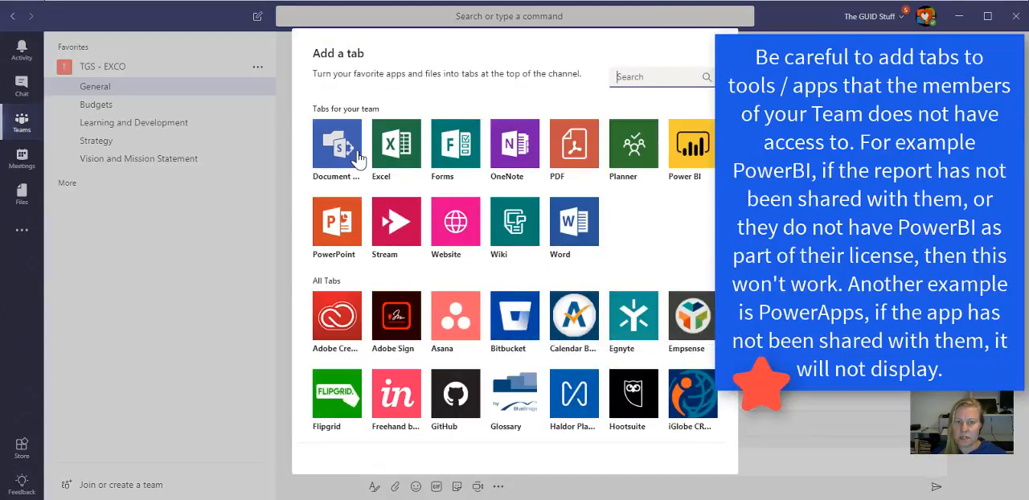
pyautogui.click(456, 226)
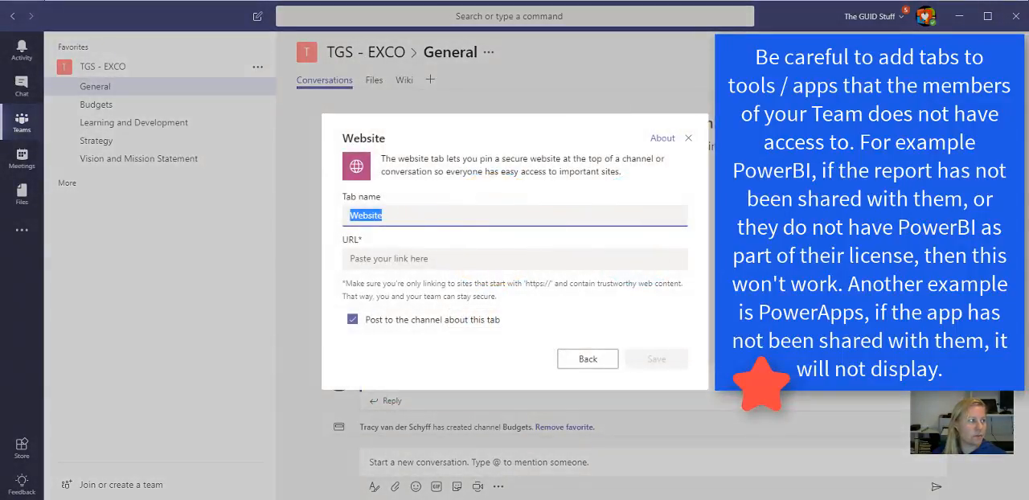
pyautogui.hotkey('alt', 'Tab')
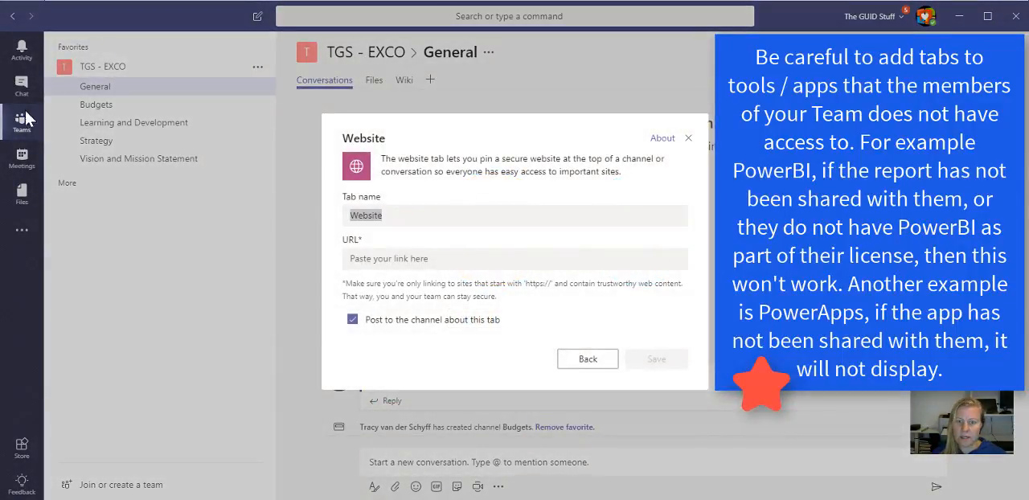
pyautogui.click(433, 258)
pyautogui.write('https://www.bing.com/')
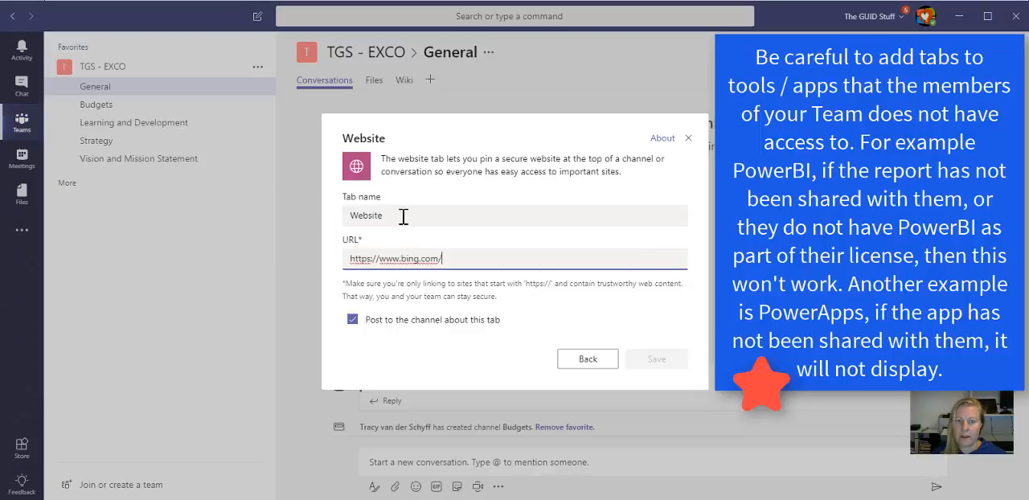
pyautogui.hotkey('shift', 'Tab')
pyautogui.write('Bing')
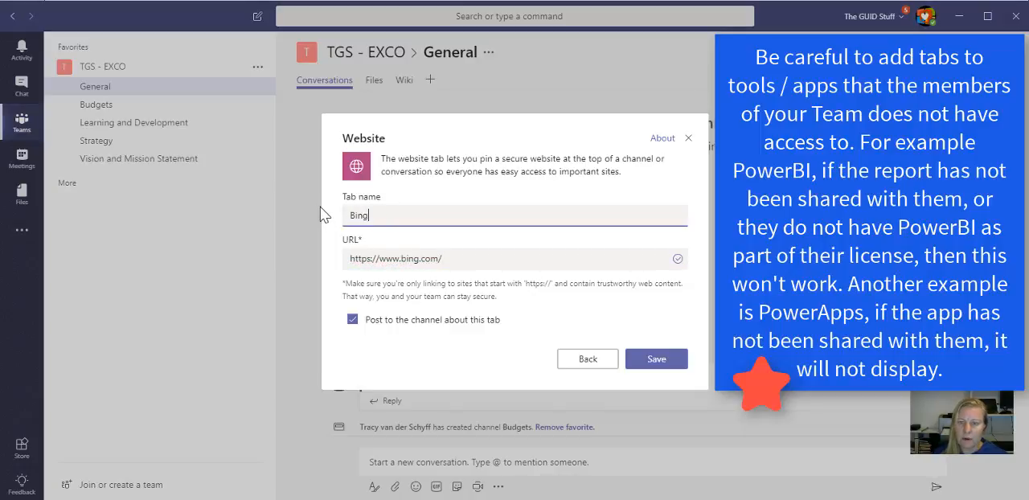
pyautogui.click(675, 360)
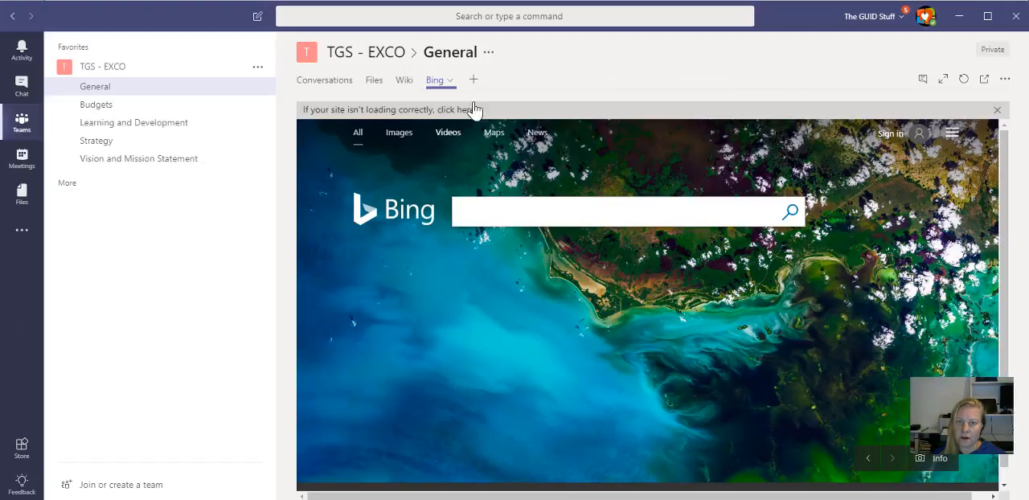
pyautogui.click(474, 79)
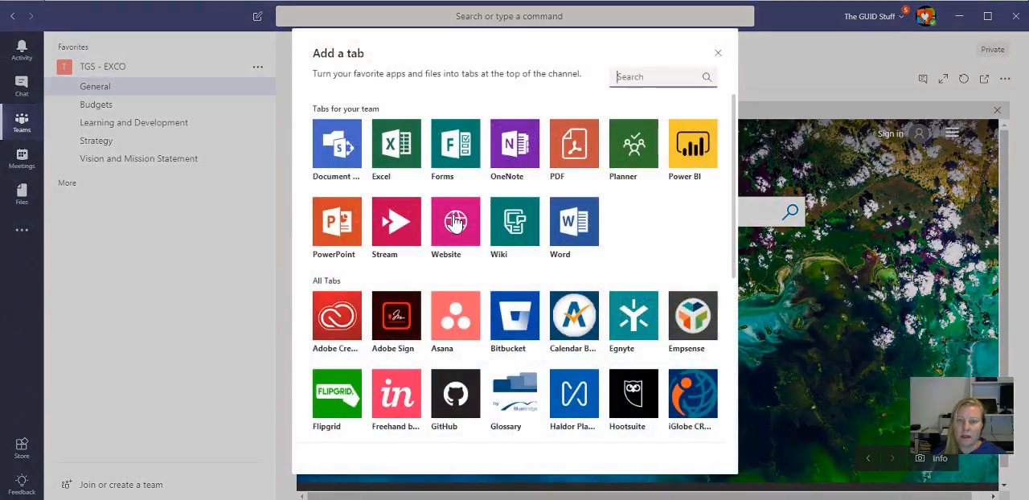
pyautogui.click(456, 223)
pyautogui.write('Mind Tools')
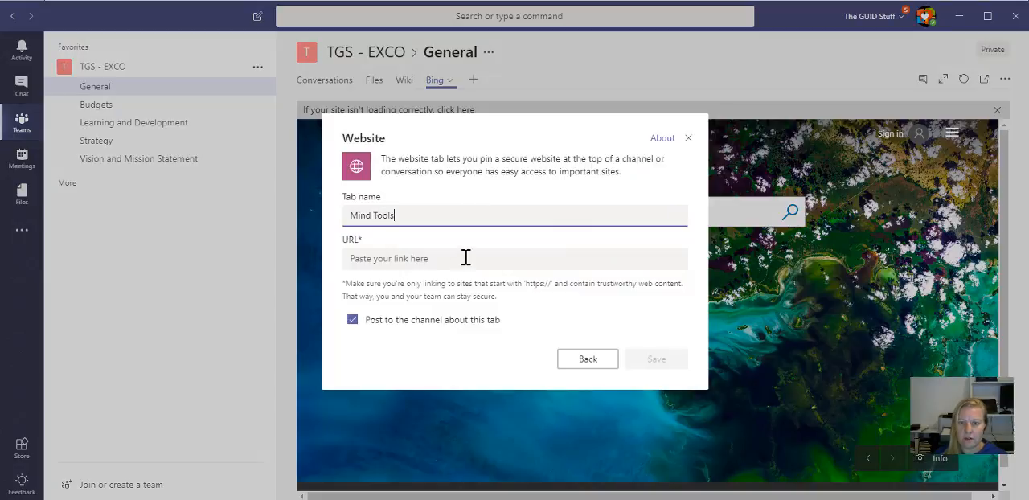
pyautogui.click(465, 257)
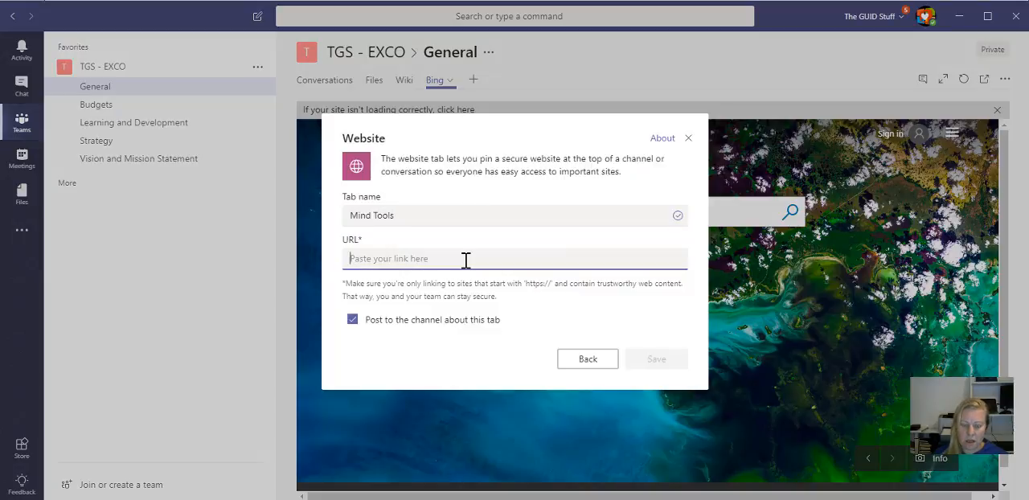
pyautogui.write('https://')
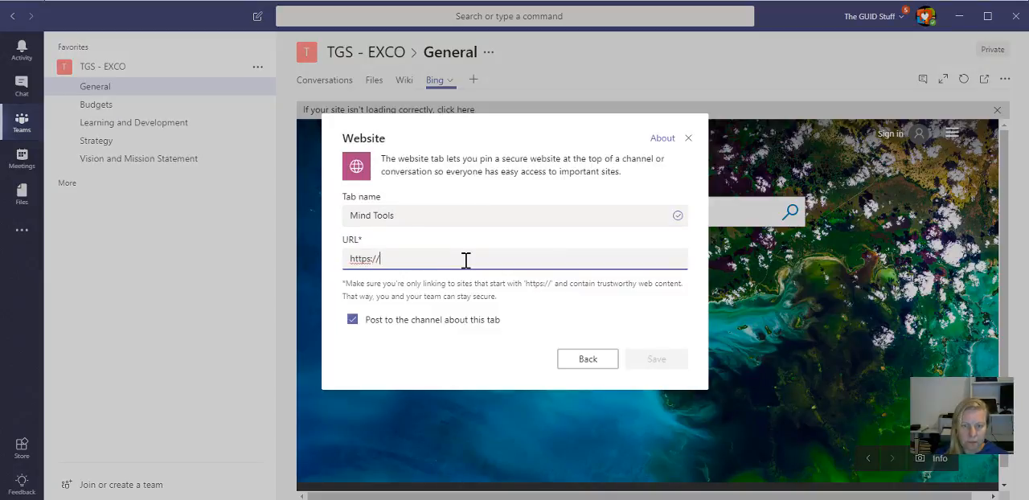
pyautogui.write('mindtools.com')
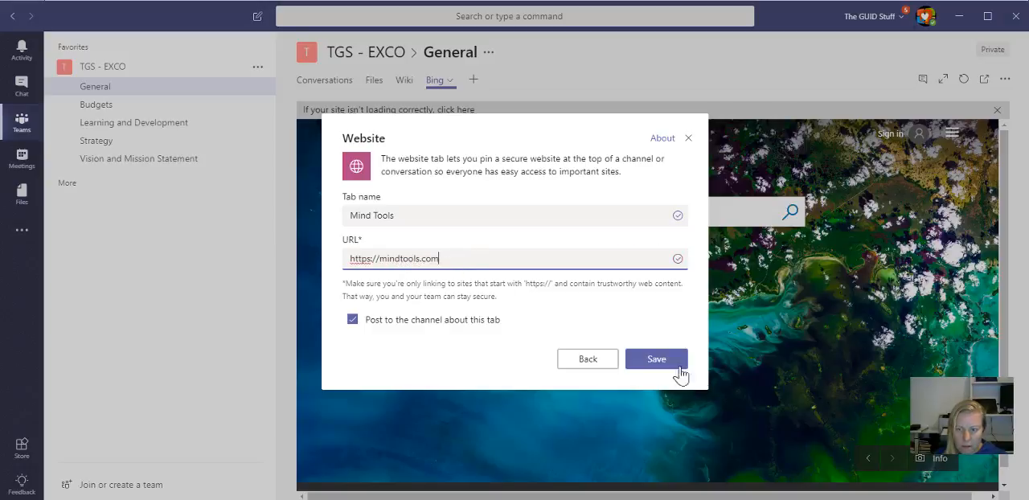
pyautogui.click(679, 373)
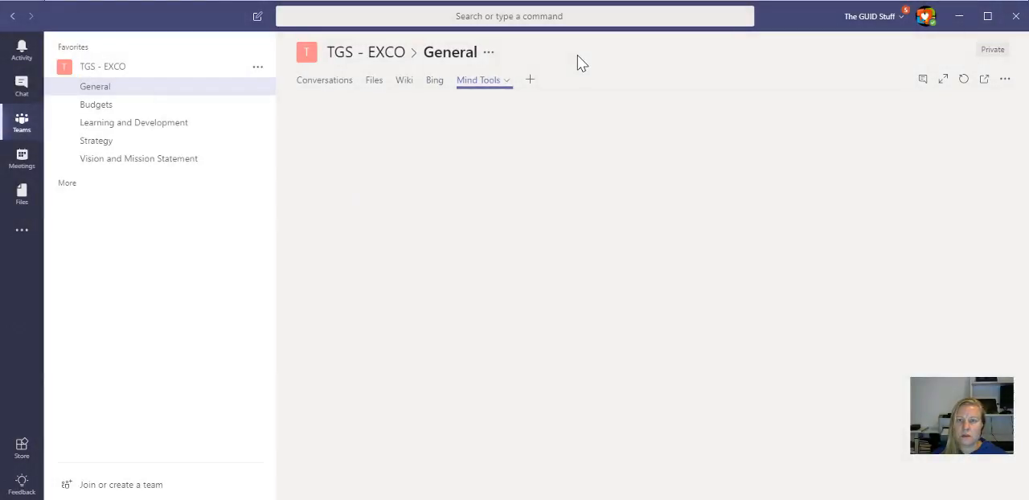
# Step: Add a Website tab named Intranet using the copied intranet link, and sign in to the site with the account password
pyautogui.click(530, 80)
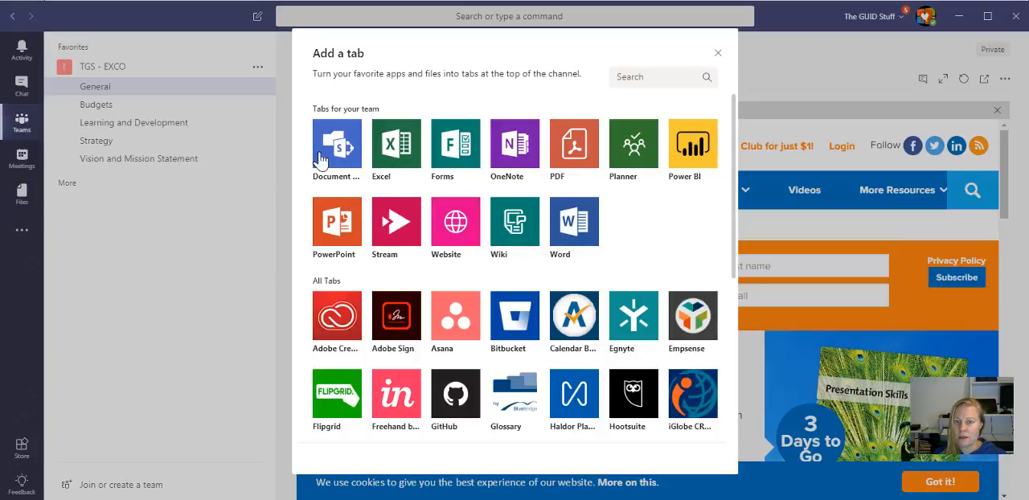
pyautogui.click(454, 224)
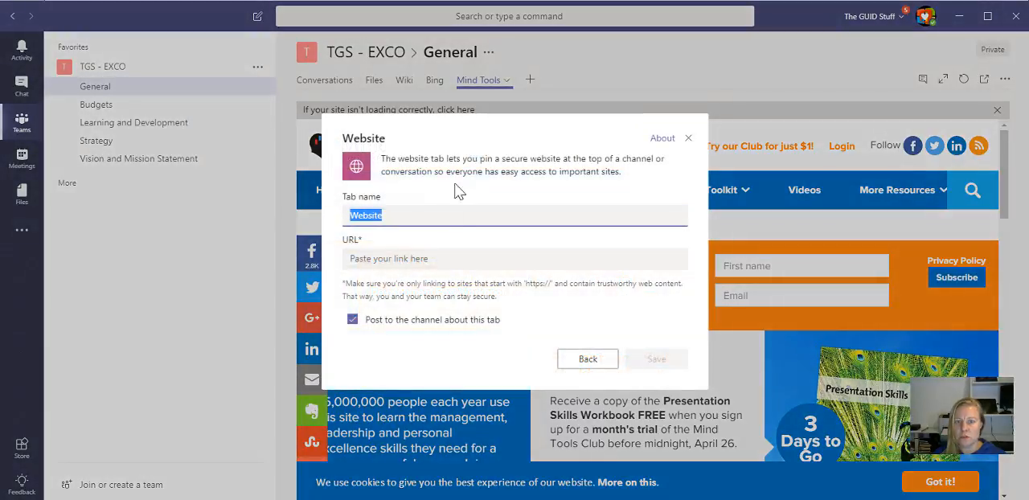
pyautogui.click(407, 259)
pyautogui.hotkey('ctrl', 'v')
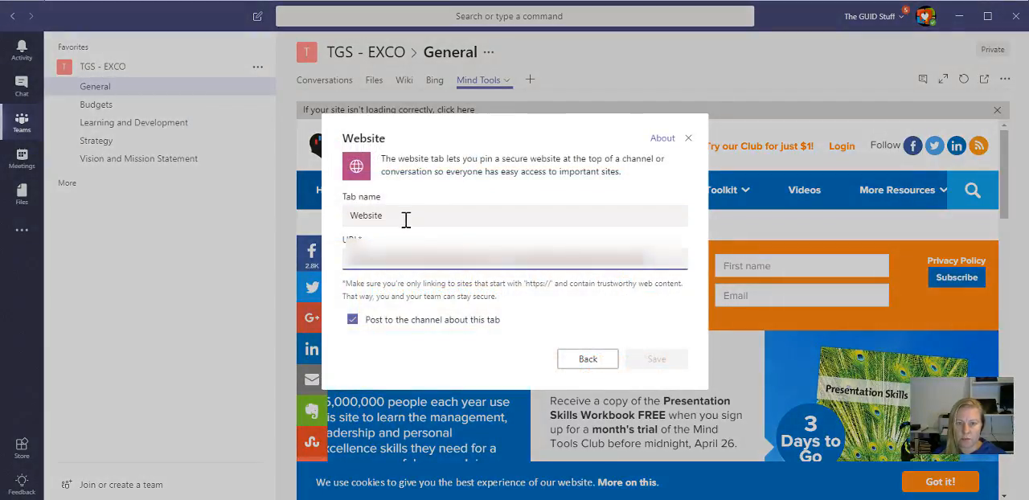
pyautogui.doubleClick(397, 218)
pyautogui.write('I')
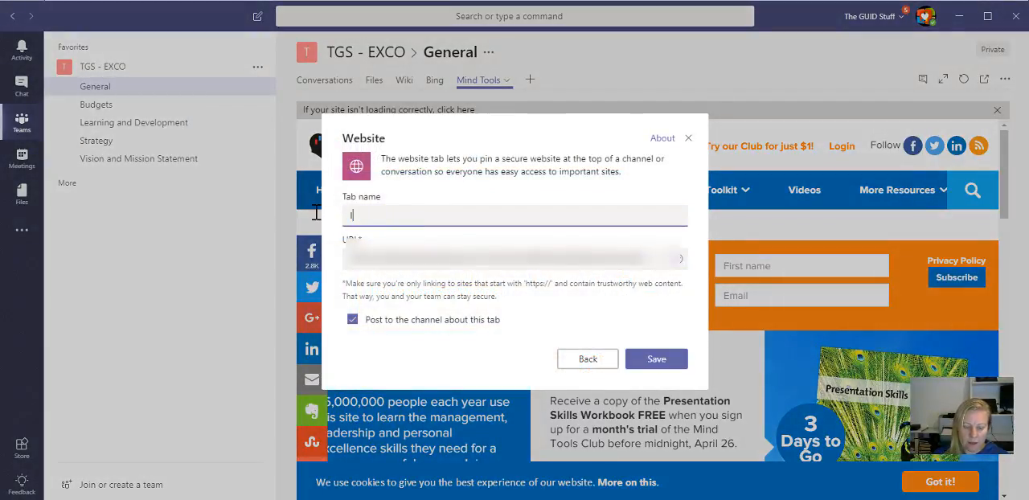
pyautogui.write('ntranet')
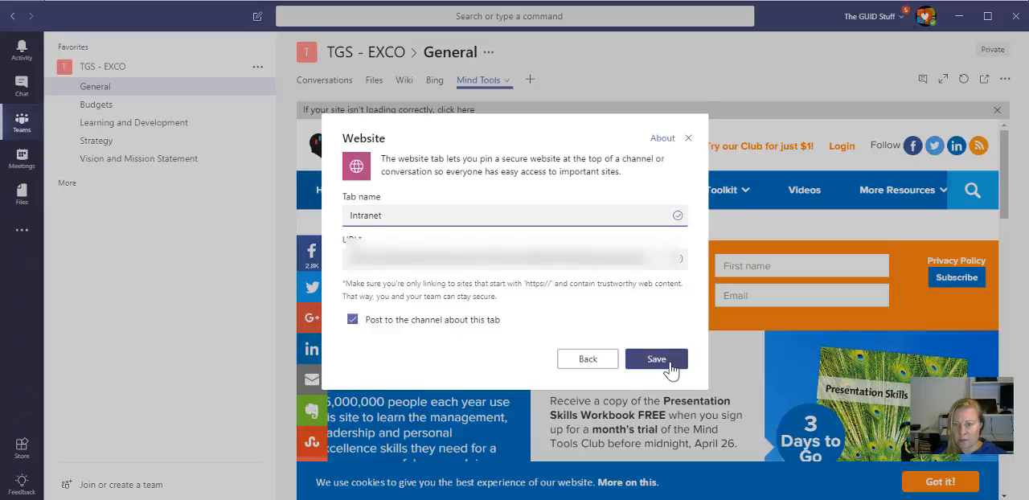
pyautogui.click(664, 364)
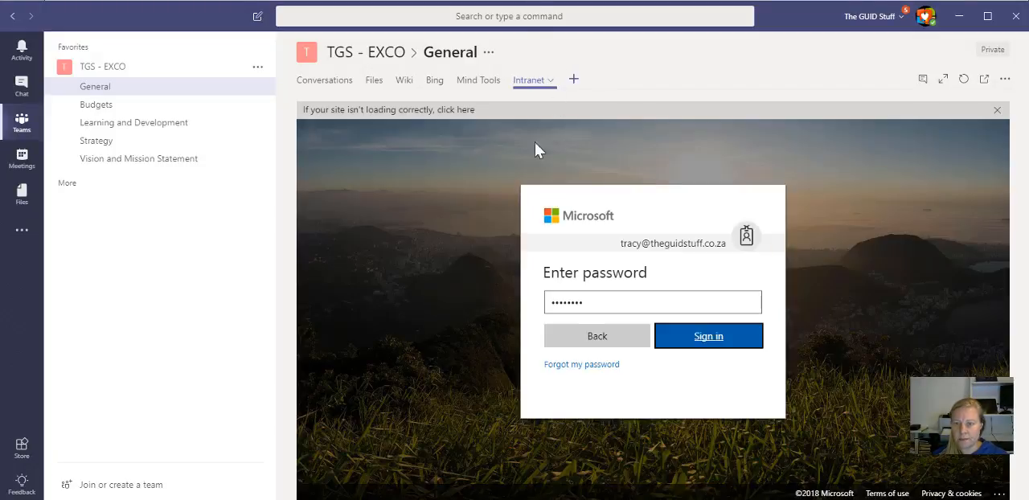
pyautogui.press('Return')
pyautogui.click(710, 337)
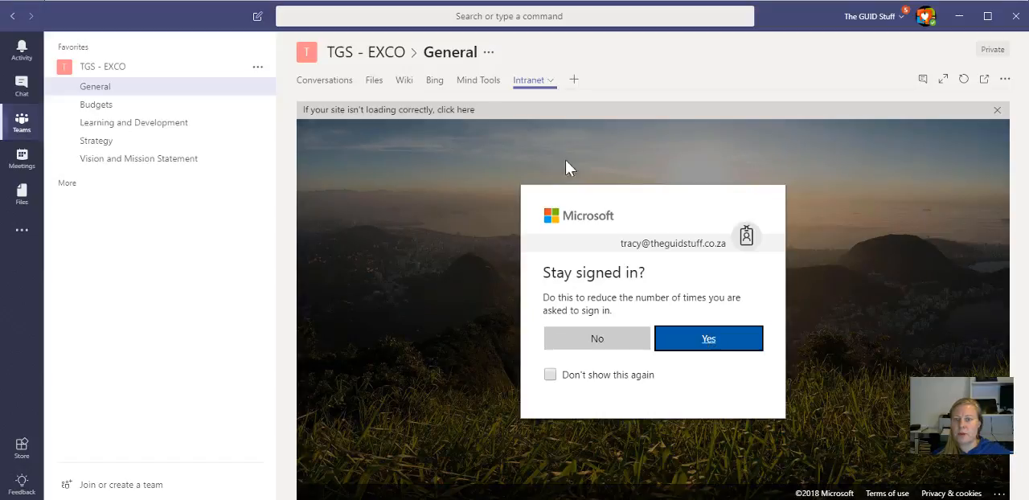
pyautogui.click(573, 83)
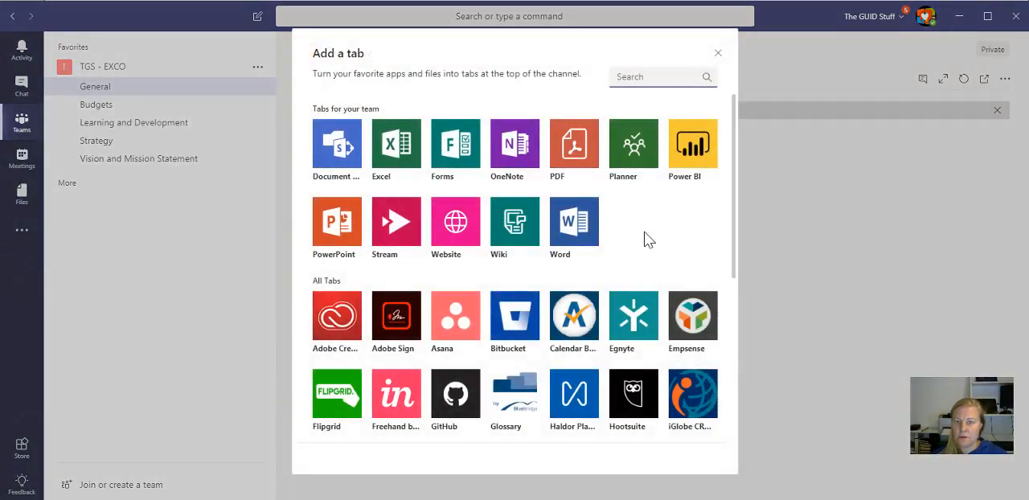
pyautogui.scroll(-5, 649, 240)
pyautogui.scroll(5, 649, 240)
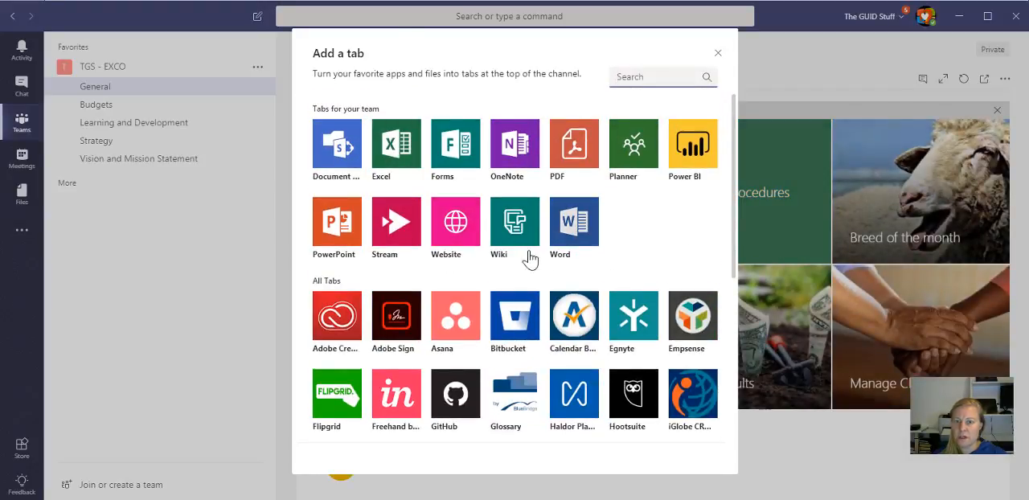
pyautogui.click(514, 143)
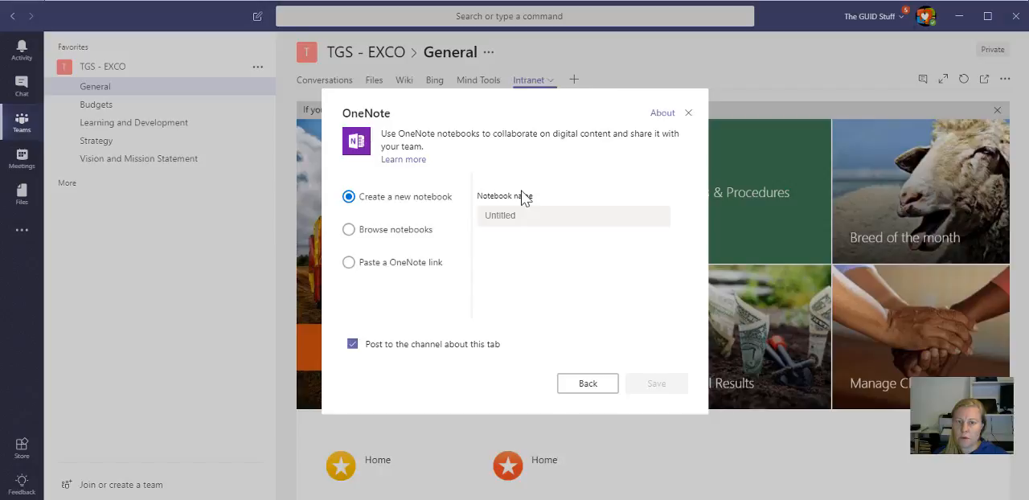
pyautogui.click(497, 217)
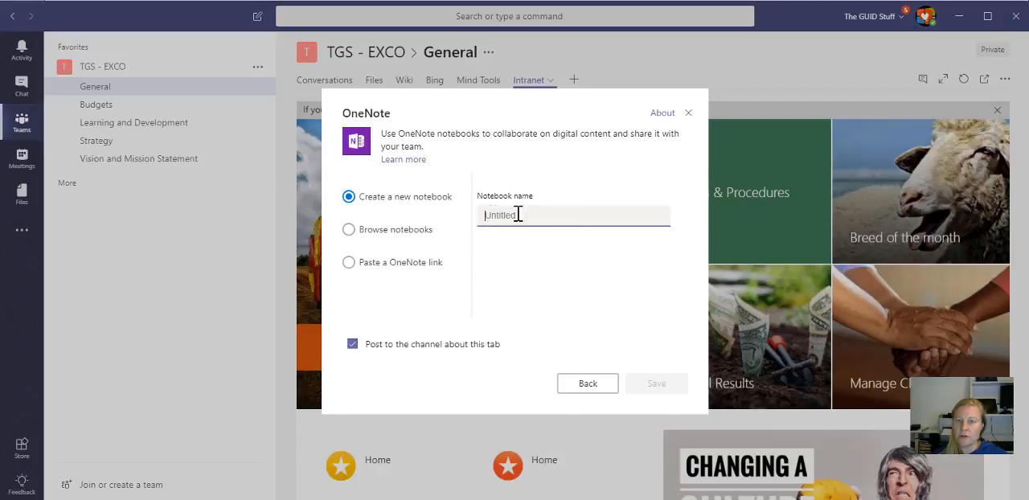
pyautogui.click(374, 237)
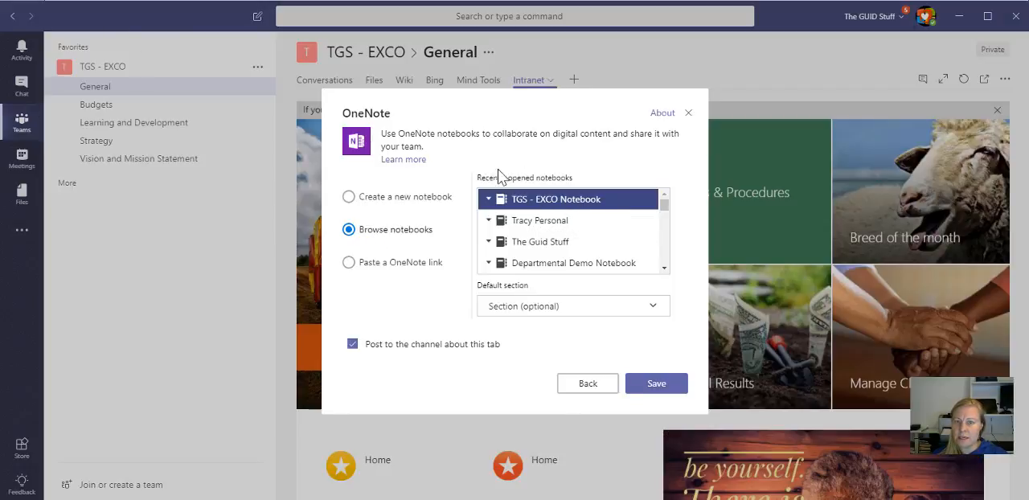
pyautogui.click(385, 263)
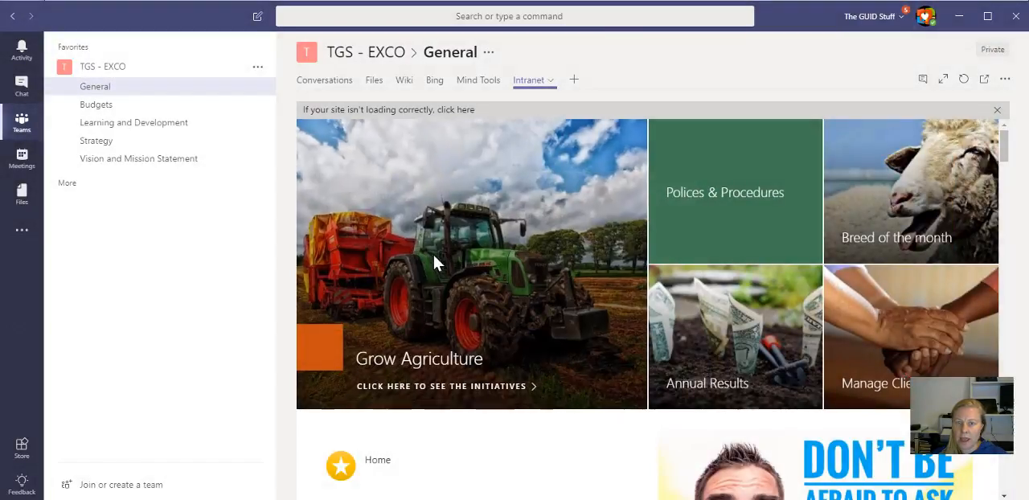
# Step: Add a OneNote tab to the General channel that opens the existing TGS - EXCO Notebook
pyautogui.click(574, 80)
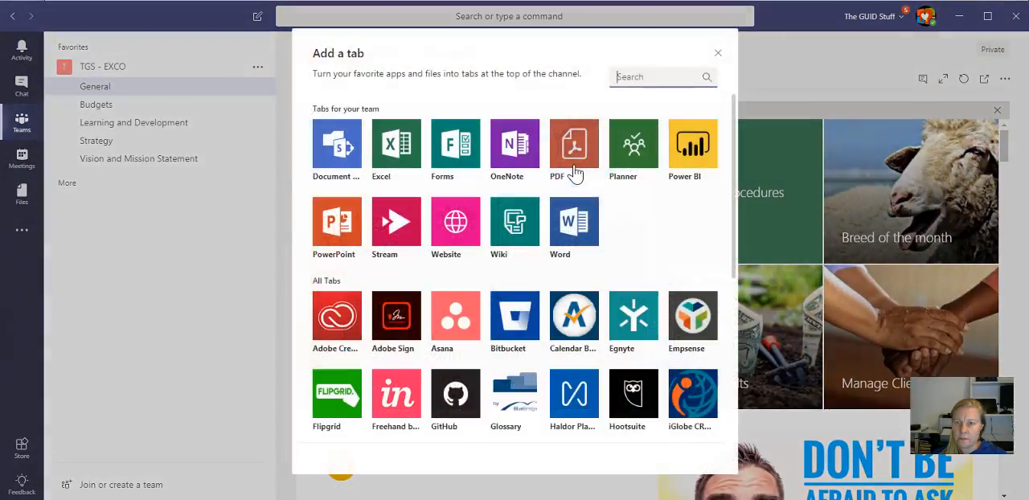
pyautogui.click(514, 170)
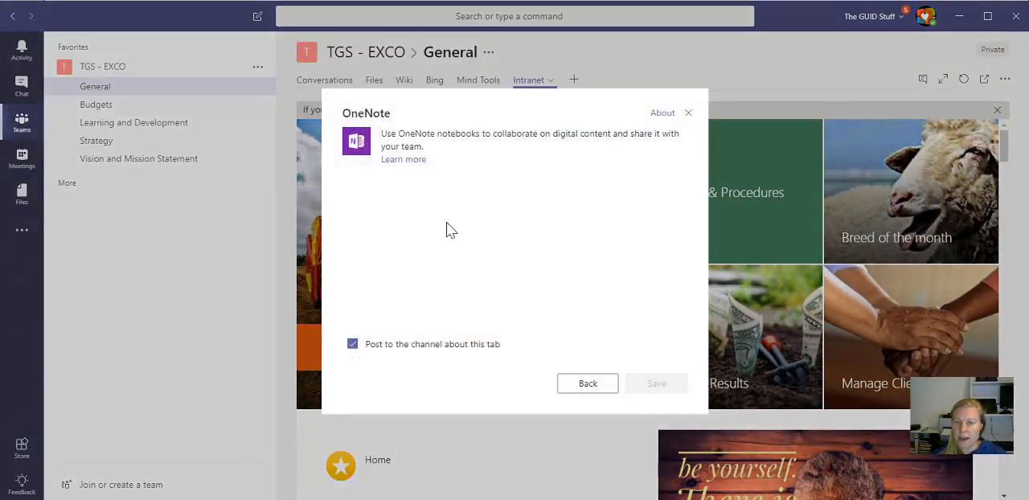
pyautogui.click(349, 263)
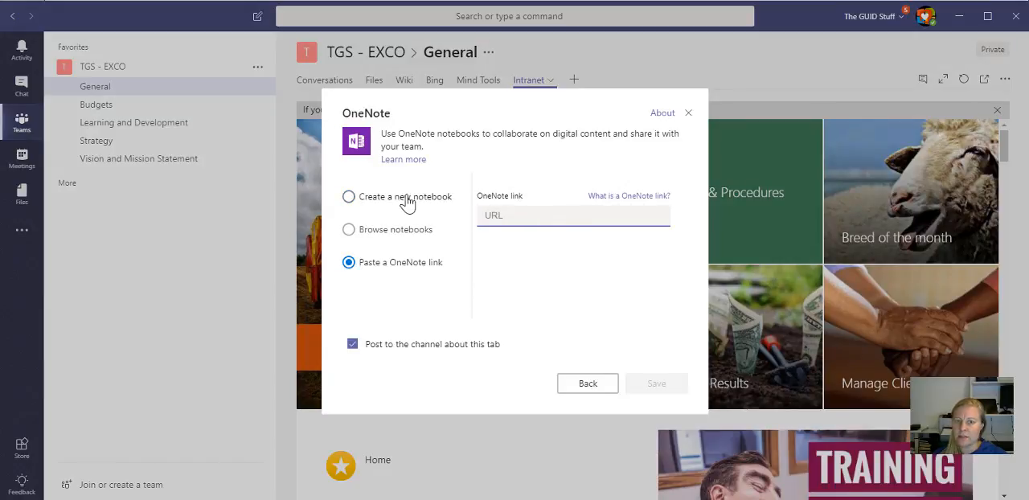
pyautogui.click(381, 233)
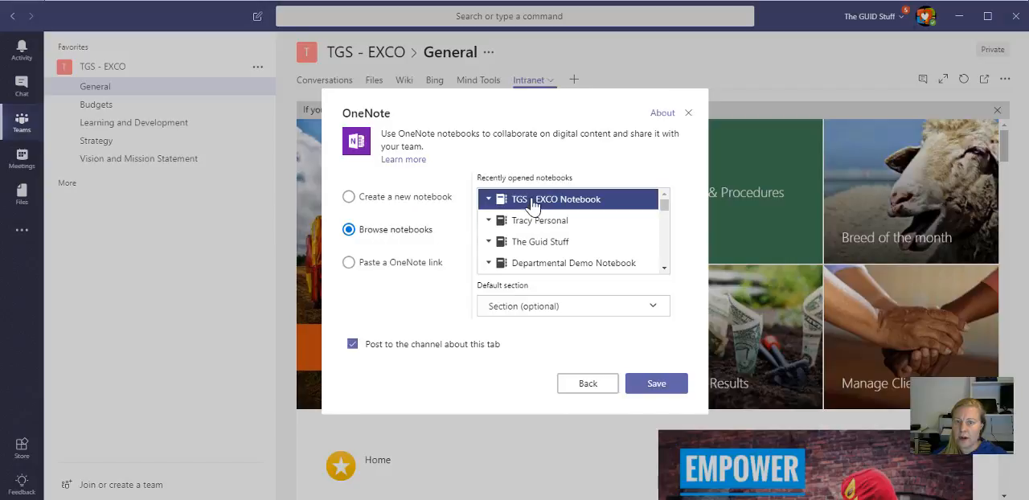
pyautogui.click(647, 386)
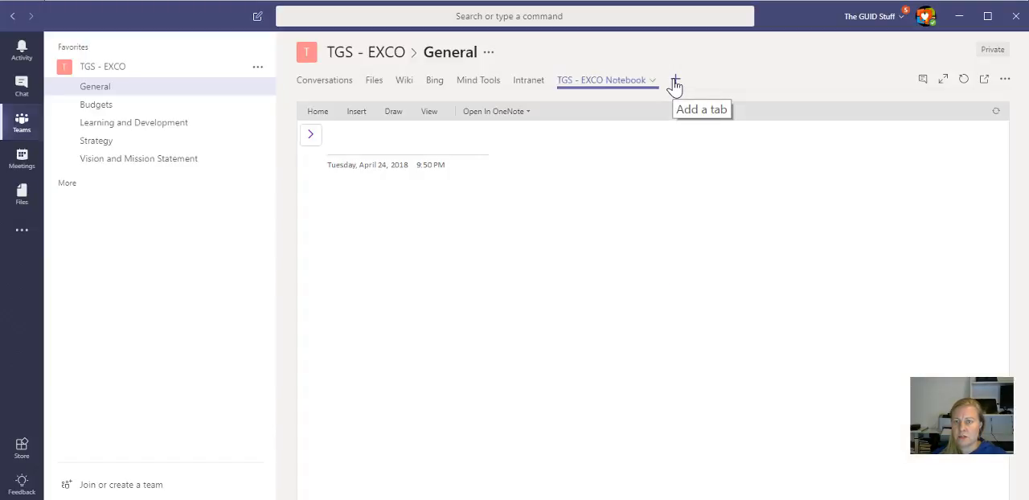
# Step: Add a Planner tab to the General channel using the team's existing TGS - EXCO plan
pyautogui.click(675, 81)
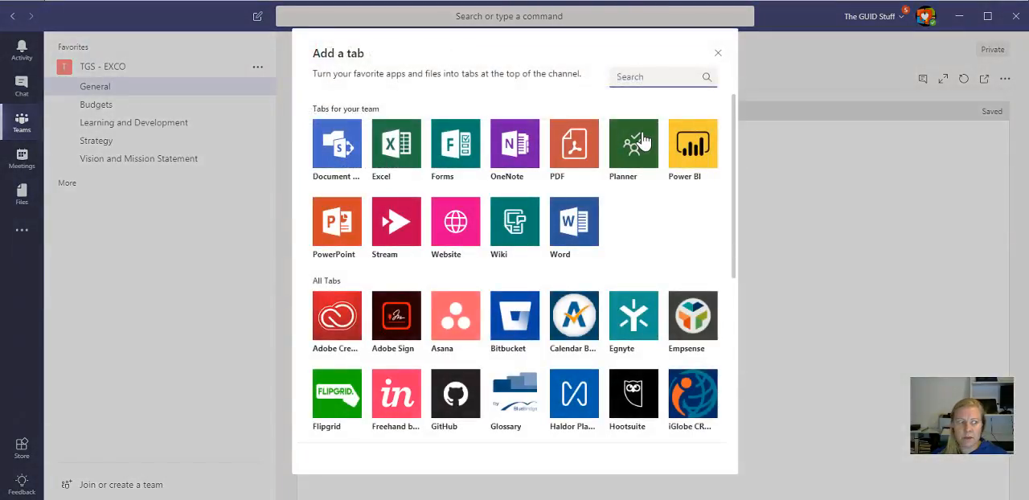
pyautogui.press('Escape')
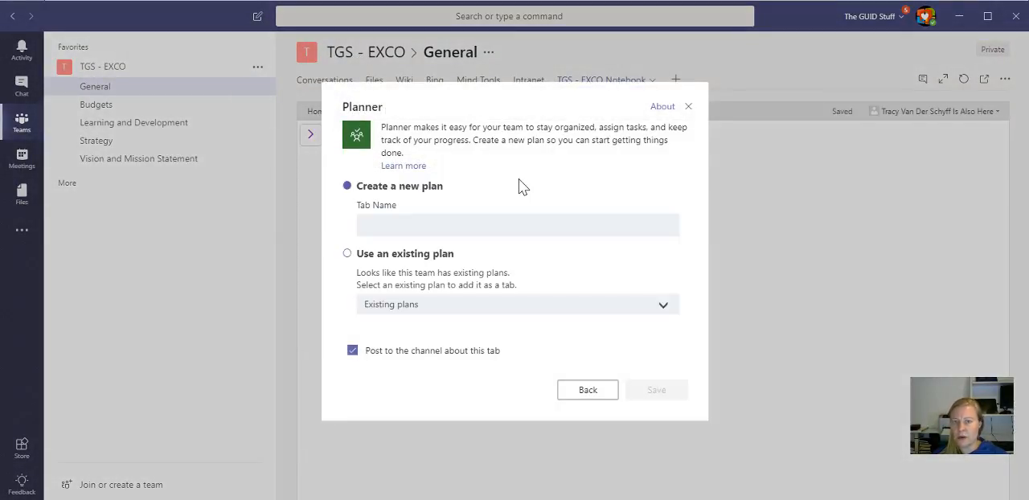
pyautogui.click(445, 223)
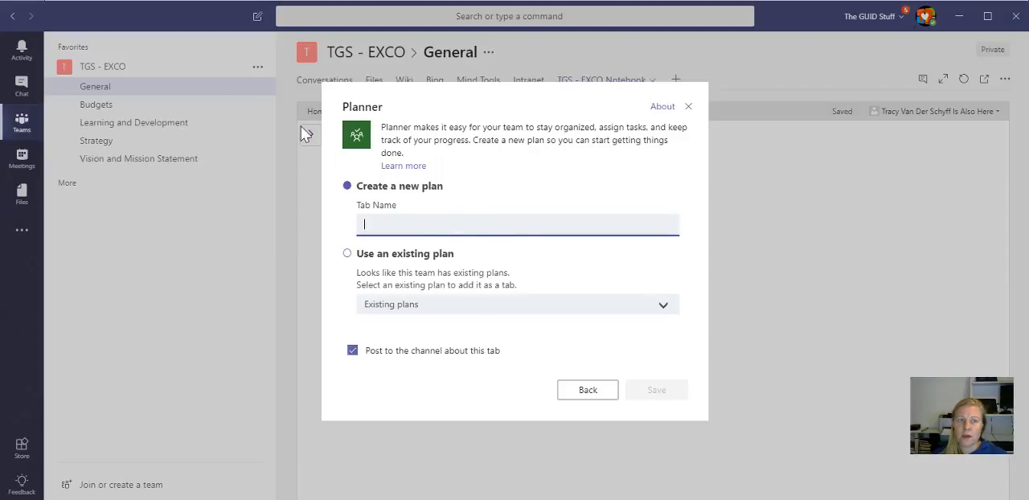
pyautogui.click(347, 254)
pyautogui.click(422, 307)
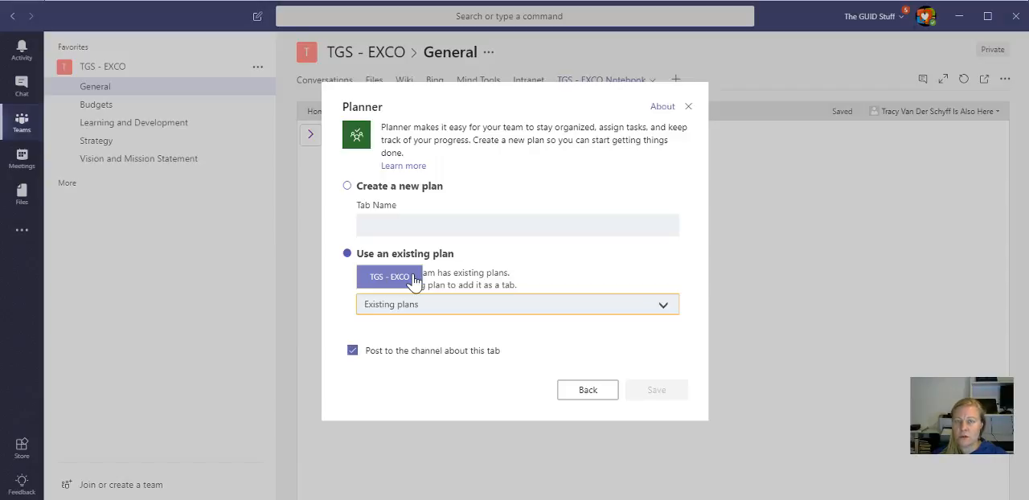
pyautogui.click(413, 278)
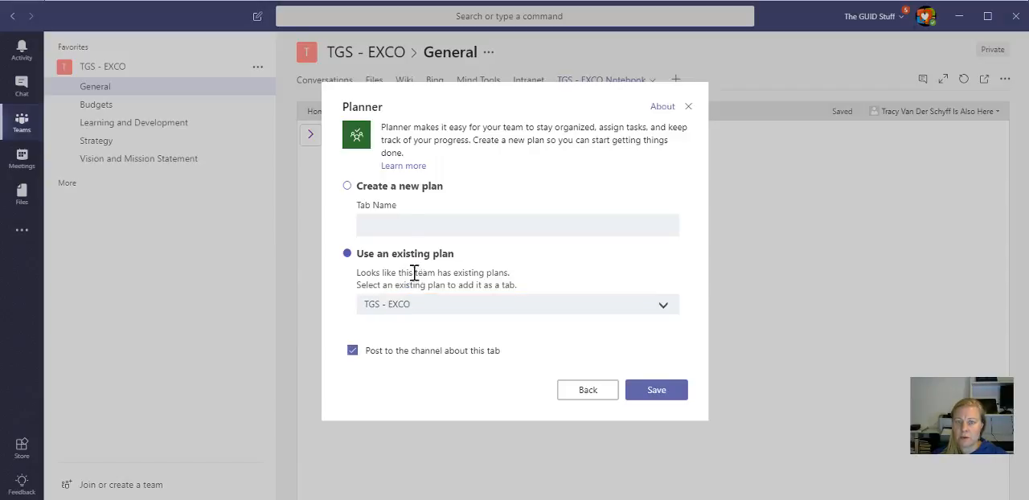
pyautogui.click(672, 394)
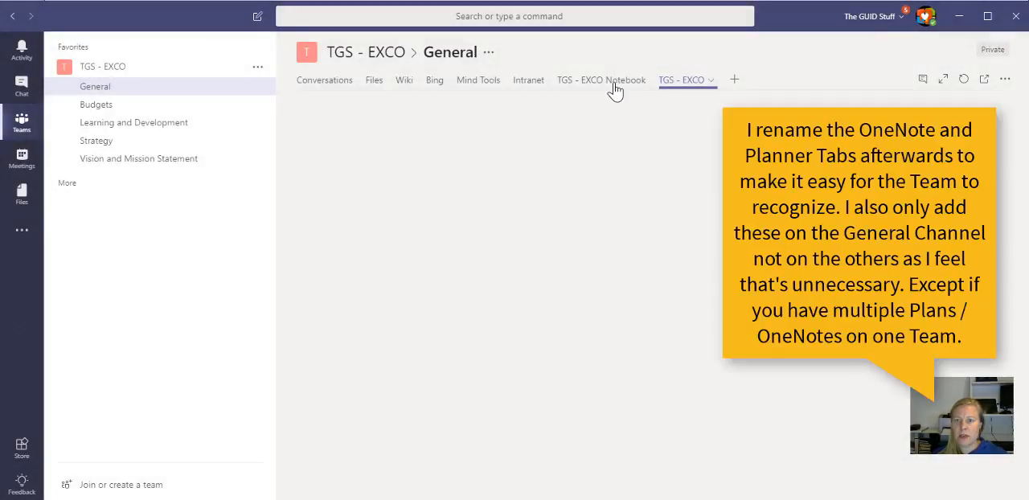
# Step: Rename the TGS - EXCO Notebook tab as OneNote
pyautogui.click(611, 83)
pyautogui.click(580, 88)
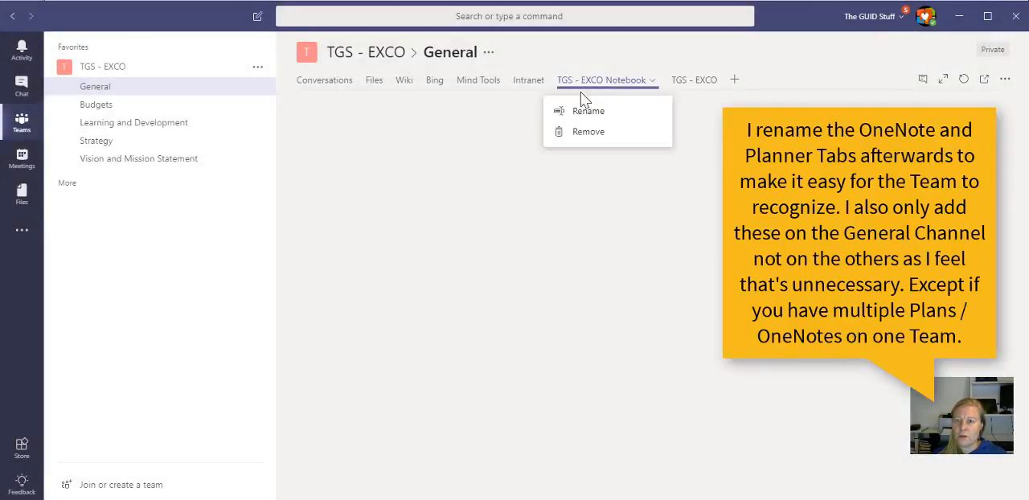
pyautogui.click(586, 111)
pyautogui.write('OneNote')
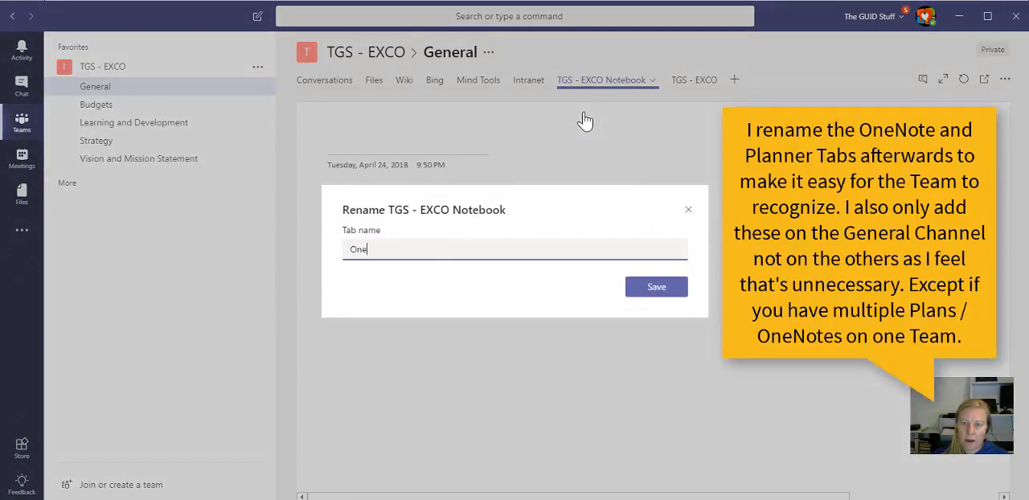
pyautogui.click(644, 294)
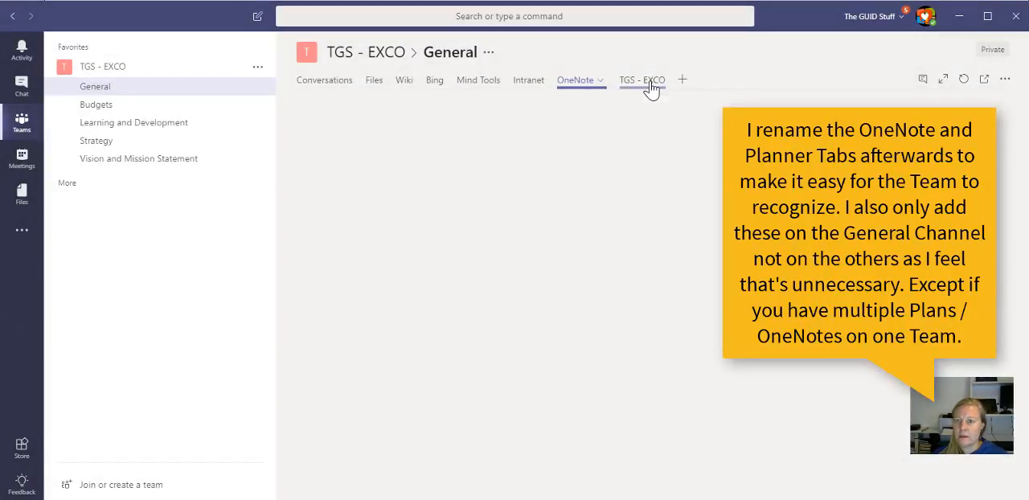
# Step: Rename the TGS - EXCO plan's tab as Planner
pyautogui.rightClick(647, 87)
pyautogui.click(632, 108)
pyautogui.hotkey('ctrl', 'a')
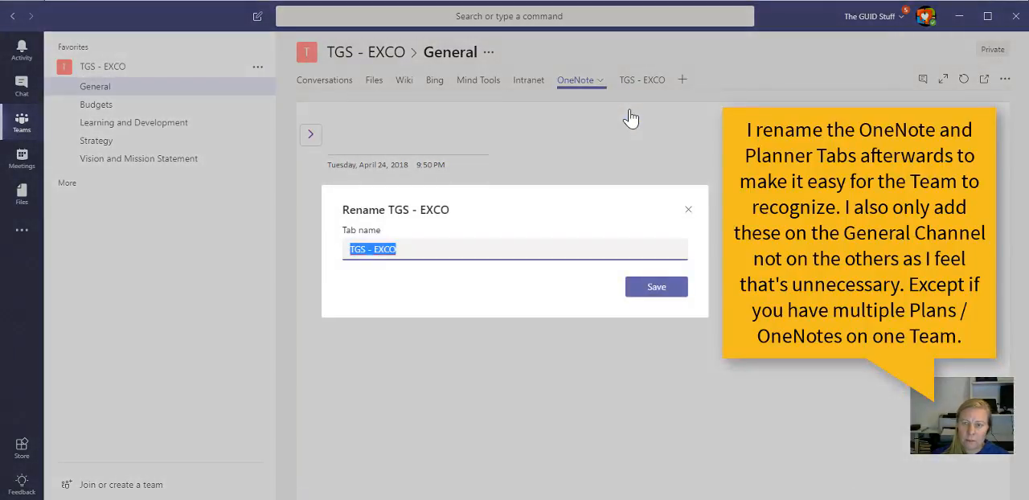
pyautogui.write('Planner')
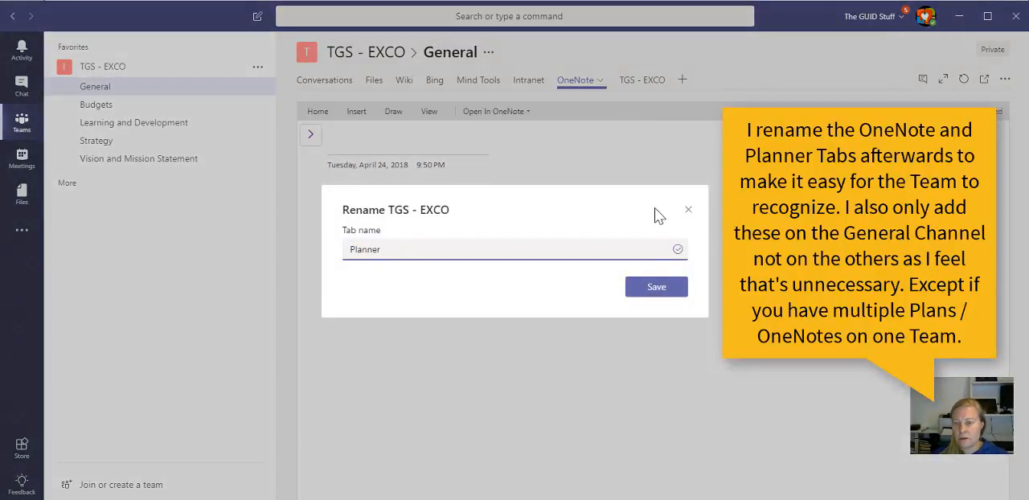
pyautogui.click(655, 288)
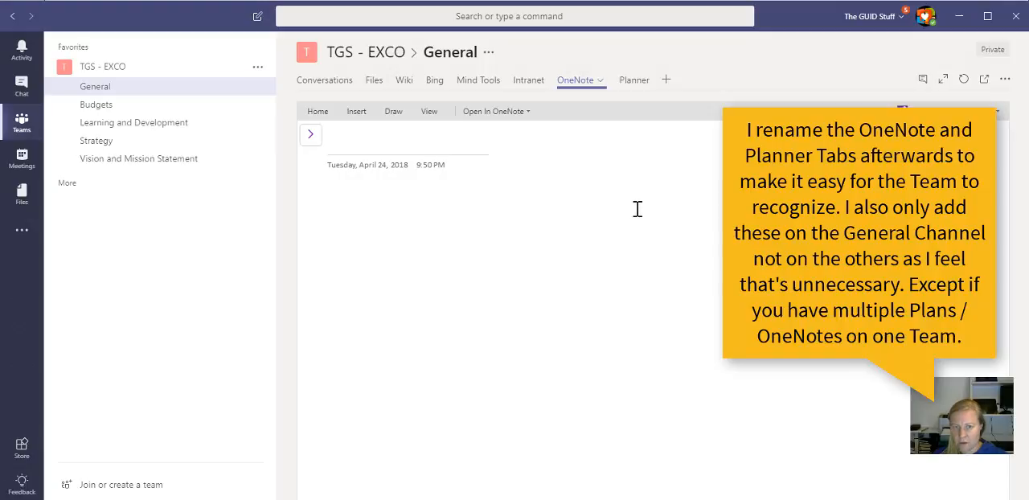
# Step: Review the Planner and OneNote tabs, and look through the Budgets, Learning and Development, Strategy, and Vision and Mission Statement channels
pyautogui.click(627, 84)
pyautogui.click(582, 86)
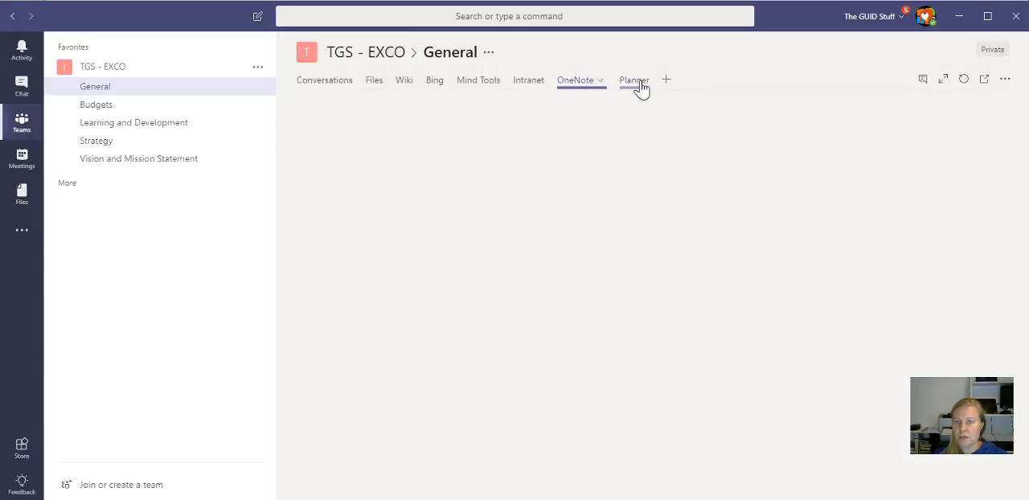
pyautogui.click(635, 84)
pyautogui.click(577, 85)
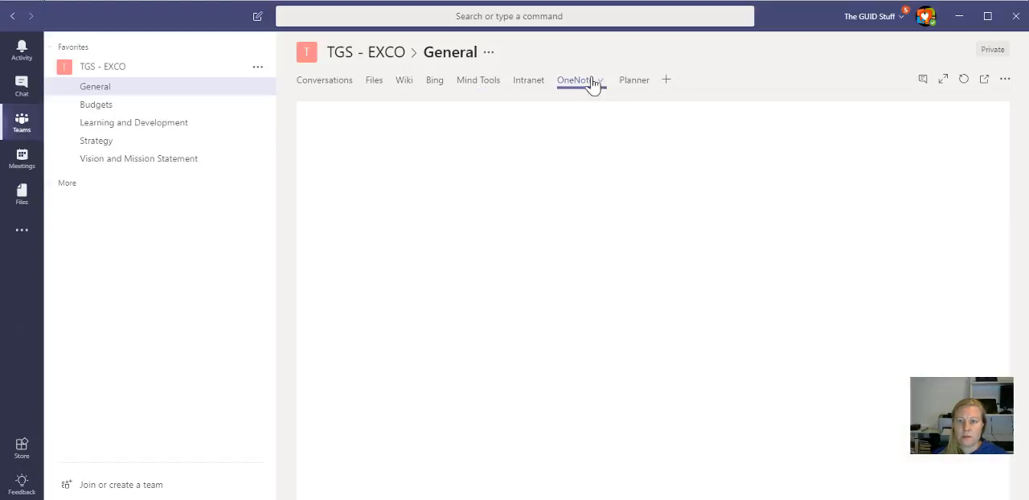
pyautogui.click(126, 111)
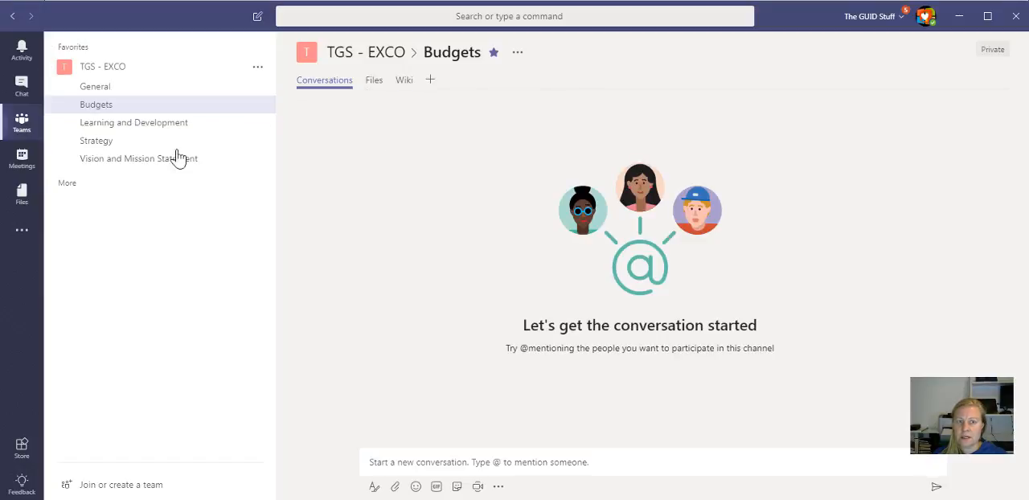
pyautogui.click(145, 125)
pyautogui.click(110, 144)
pyautogui.click(119, 165)
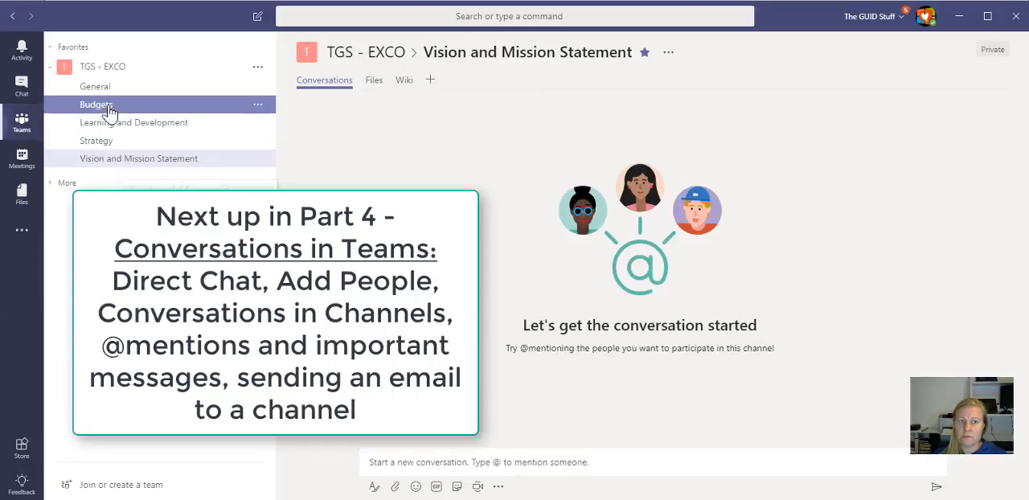
pyautogui.click(261, 86)
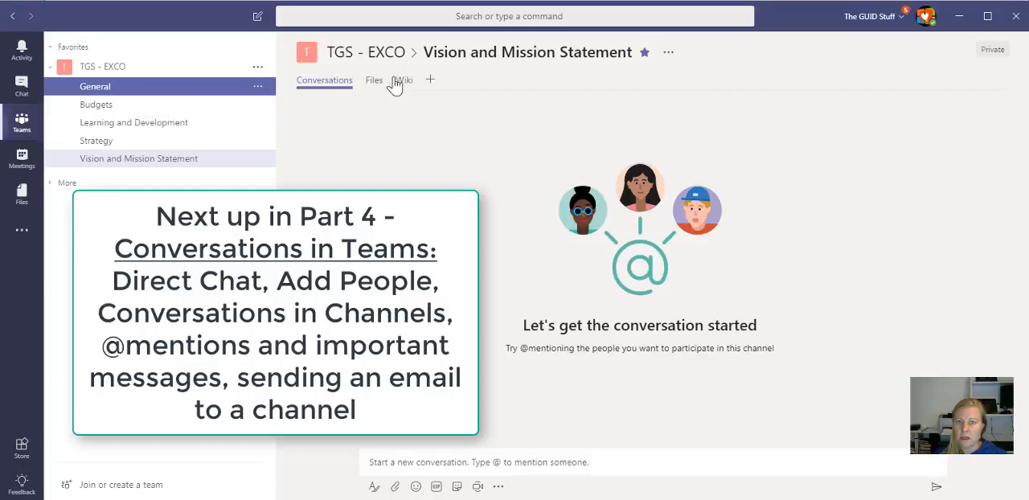